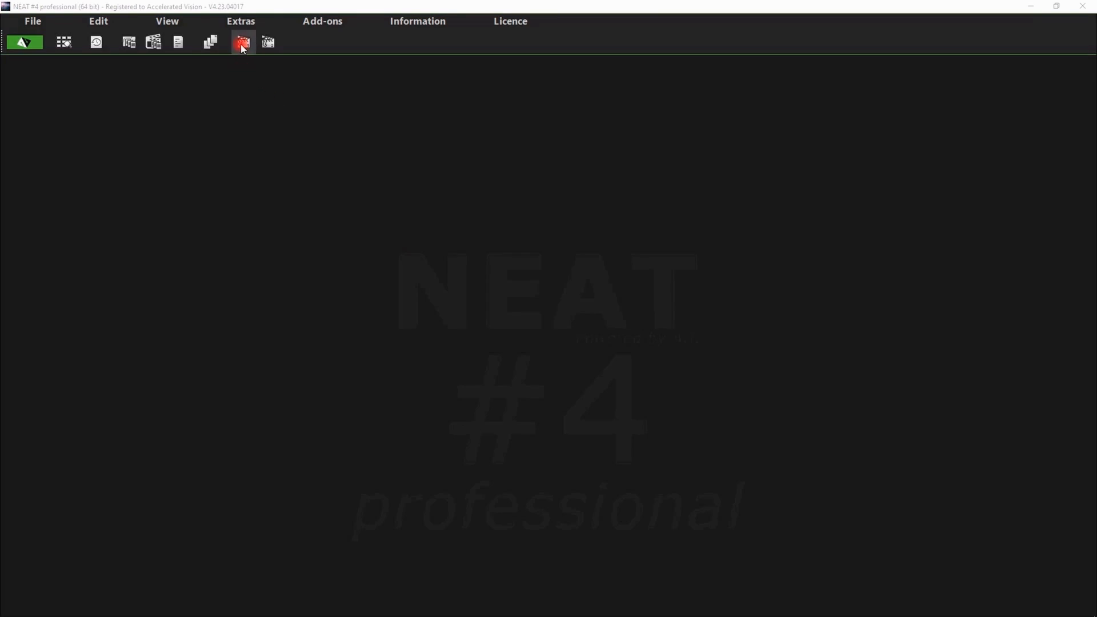
Step: Load the example project clear/1.neatProject and switch to editing its image sequence
{"action": "left_click", "coordinate": [242, 43]}
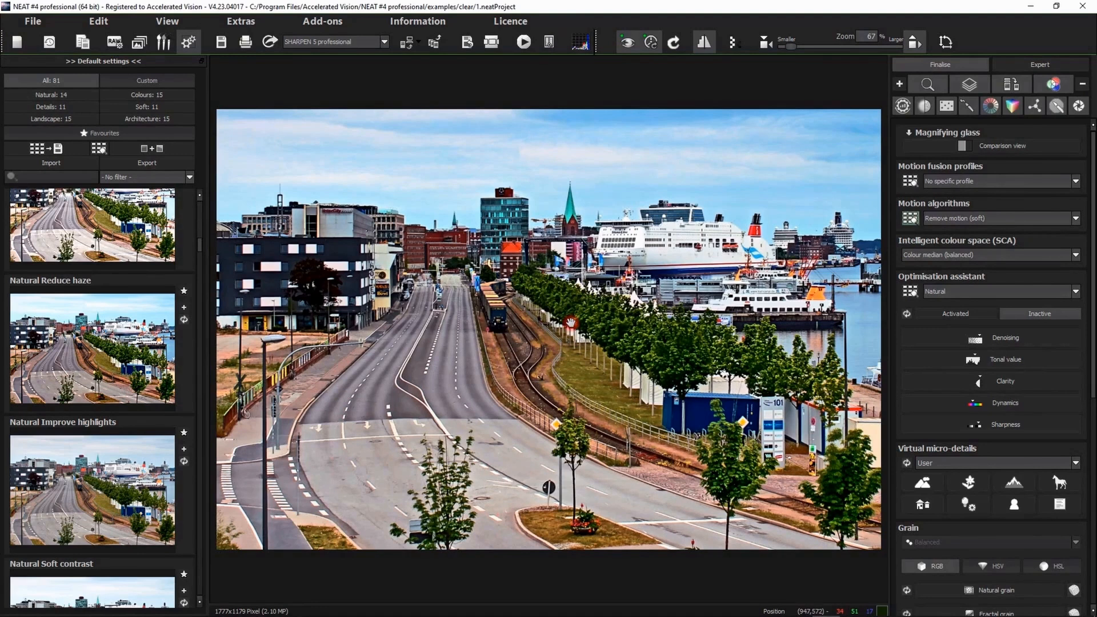
{"action": "left_click", "coordinate": [106, 23]}
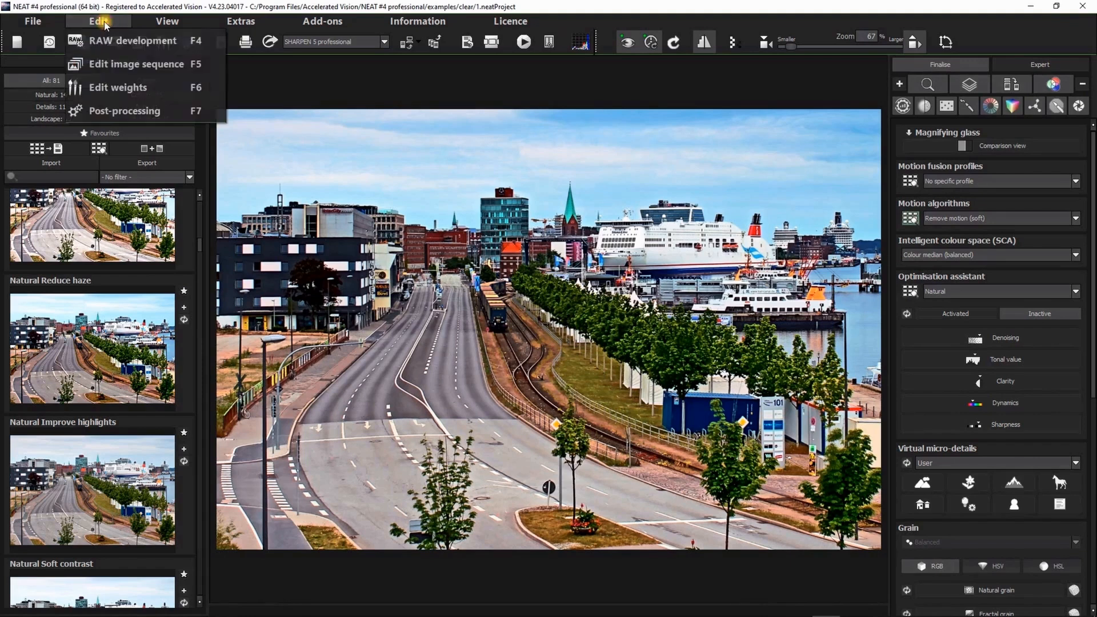
{"action": "left_click", "coordinate": [124, 66]}
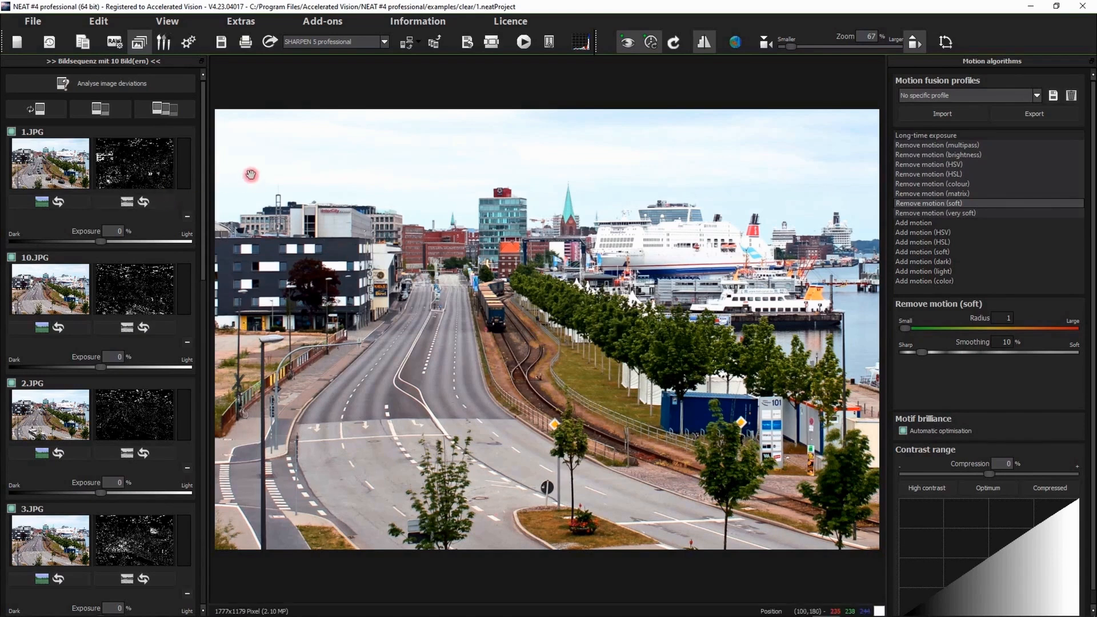
Step: View the source images of the sequence one after another, from 1.JPG and 10.JPG through to 9.JPG
{"action": "left_click_drag", "start_coordinate": [204, 141], "coordinate": [183, 115]}
{"action": "left_click", "coordinate": [57, 160]}
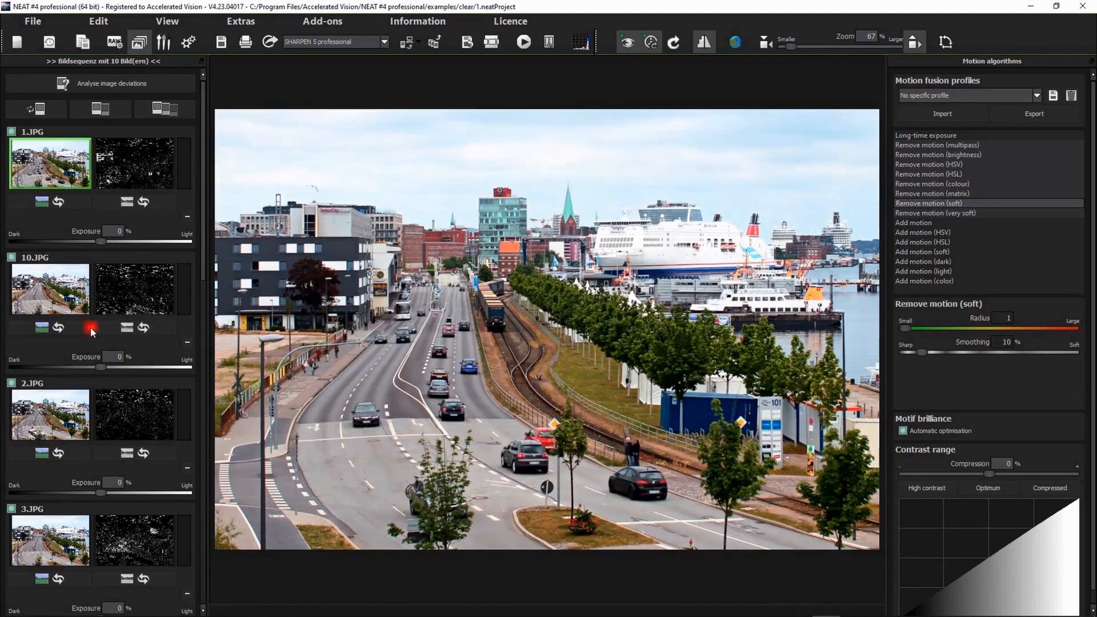
{"action": "left_click", "coordinate": [55, 298]}
{"action": "left_click", "coordinate": [55, 400]}
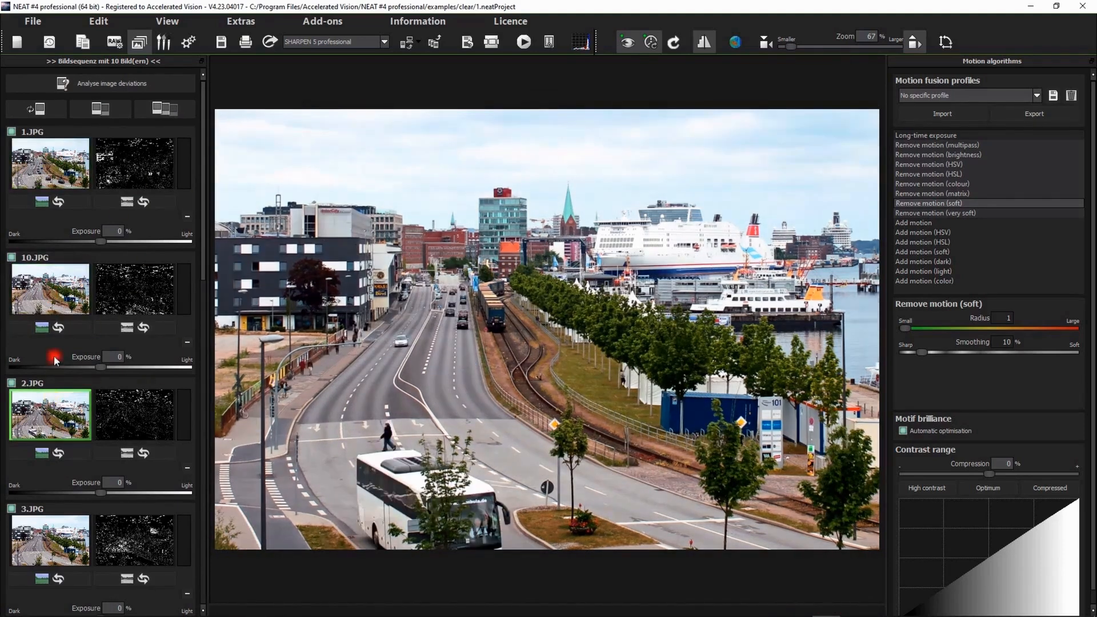
{"action": "scroll", "coordinate": [53, 355], "scroll_direction": "down", "scroll_amount": 2}
{"action": "left_click", "coordinate": [58, 400]}
{"action": "scroll", "coordinate": [60, 309], "scroll_direction": "down", "scroll_amount": 3}
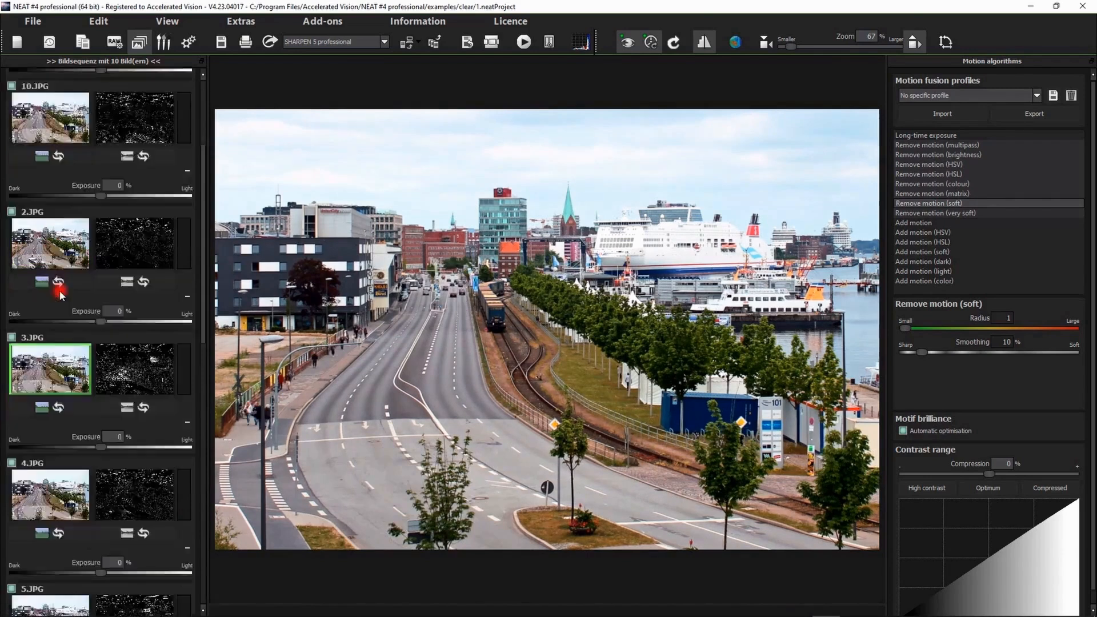
{"action": "left_click", "coordinate": [53, 360]}
{"action": "scroll", "coordinate": [53, 360], "scroll_direction": "down", "scroll_amount": 3}
{"action": "left_click", "coordinate": [34, 318]}
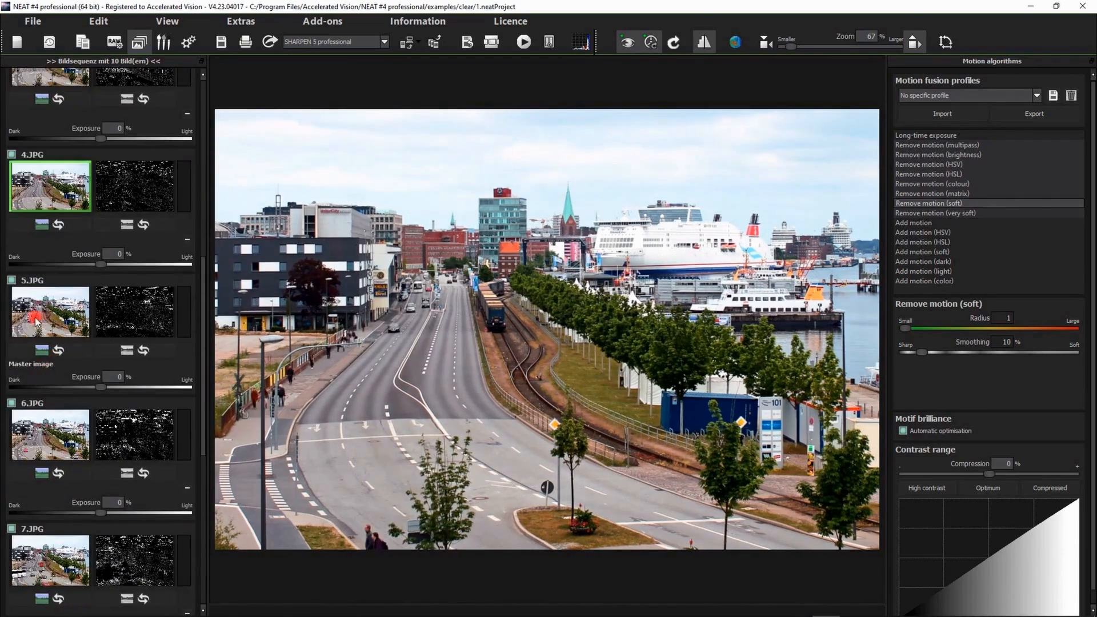
{"action": "left_click", "coordinate": [51, 433]}
{"action": "scroll", "coordinate": [52, 432], "scroll_direction": "down", "scroll_amount": 3}
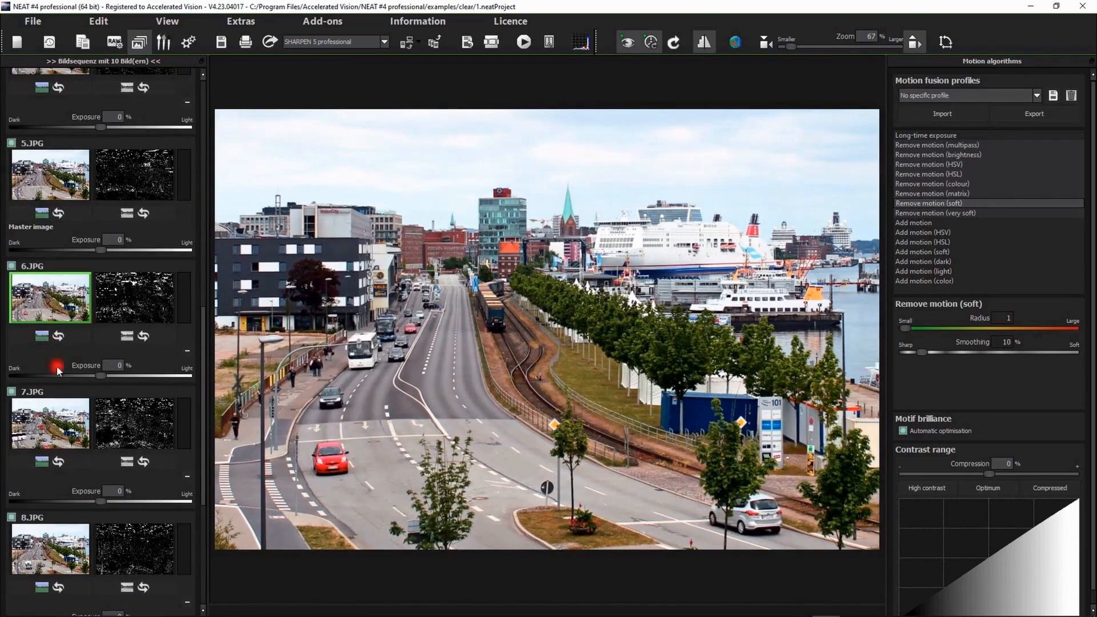
{"action": "left_click", "coordinate": [66, 429]}
{"action": "scroll", "coordinate": [66, 429], "scroll_direction": "down", "scroll_amount": 3}
{"action": "left_click", "coordinate": [51, 400]}
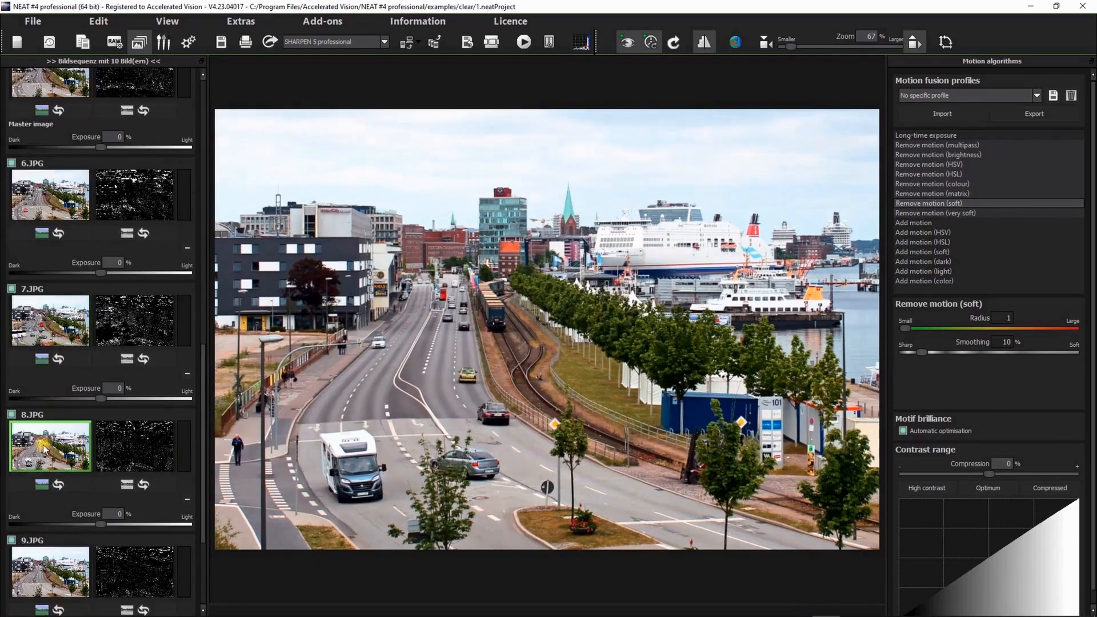
{"action": "scroll", "coordinate": [60, 458], "scroll_direction": "down", "scroll_amount": 3}
{"action": "left_click", "coordinate": [71, 434]}
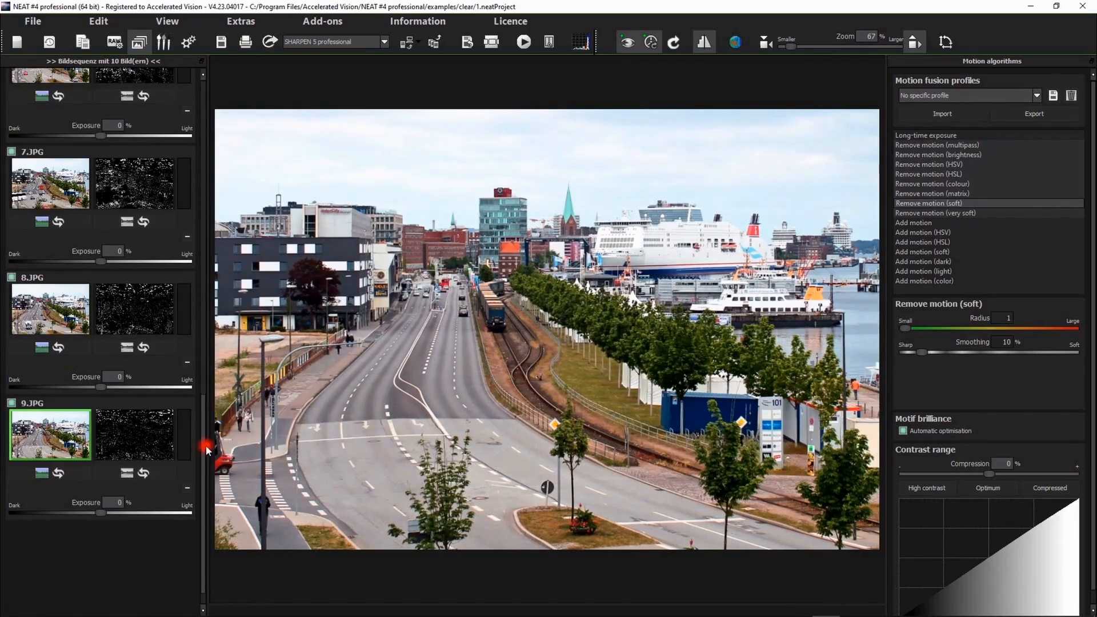
{"action": "left_click_drag", "start_coordinate": [206, 450], "coordinate": [203, 101]}
{"action": "left_click", "coordinate": [43, 159]}
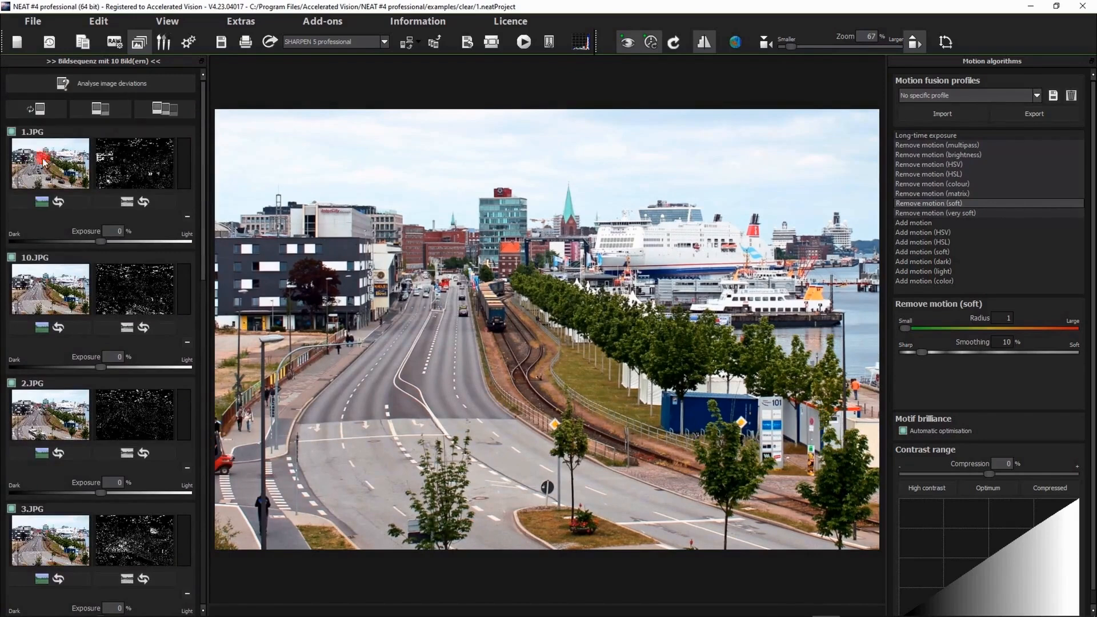
{"action": "left_click", "coordinate": [37, 171]}
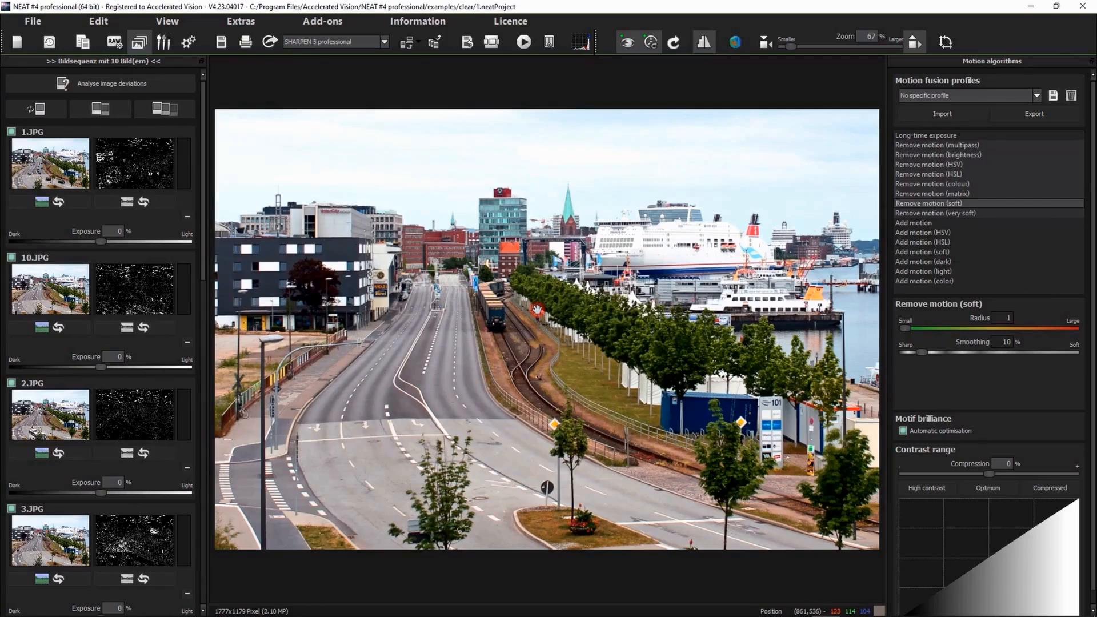
Step: Preview the sequence in the image sequence player with the weighting overlay at minimum, scrub from the first frame, and close the player
{"action": "left_click", "coordinate": [525, 46]}
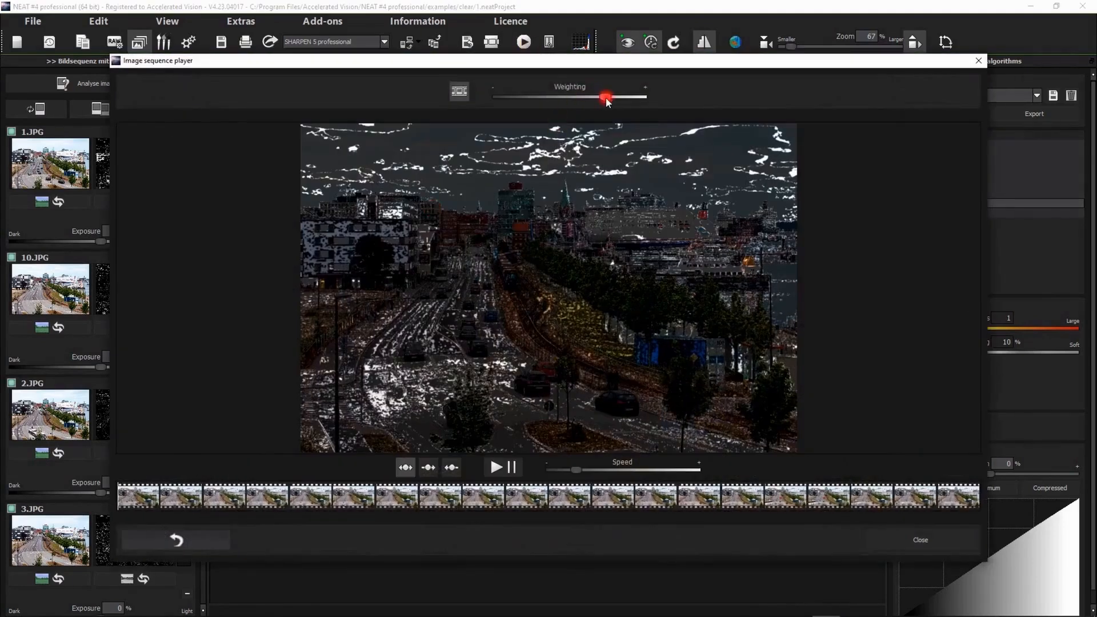
{"action": "left_click_drag", "start_coordinate": [606, 97], "coordinate": [495, 101]}
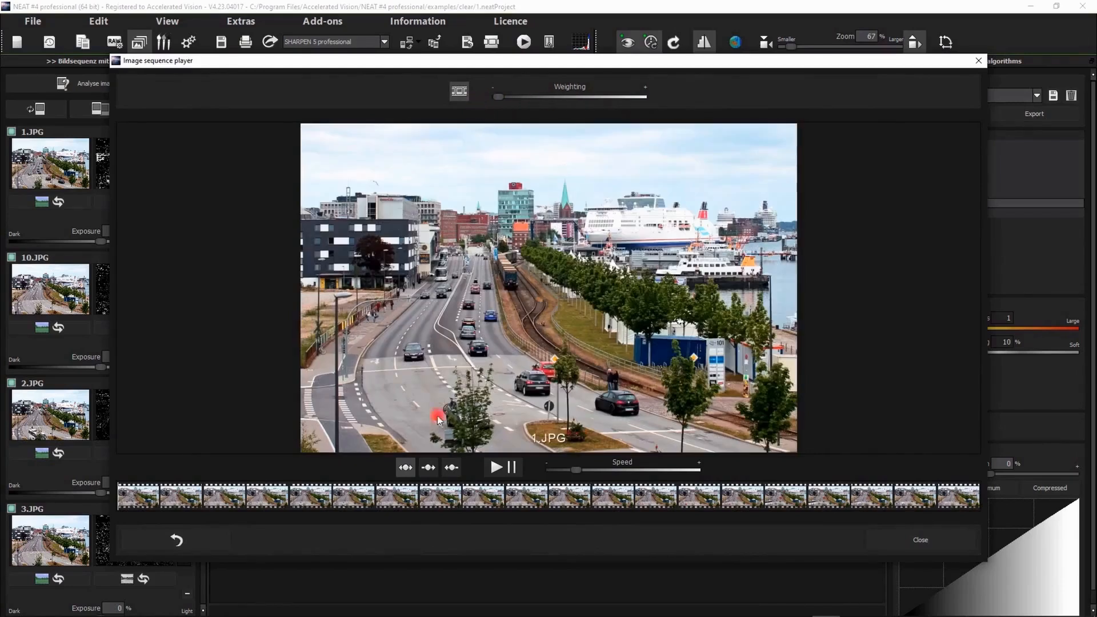
{"action": "left_click_drag", "start_coordinate": [126, 494], "coordinate": [146, 451]}
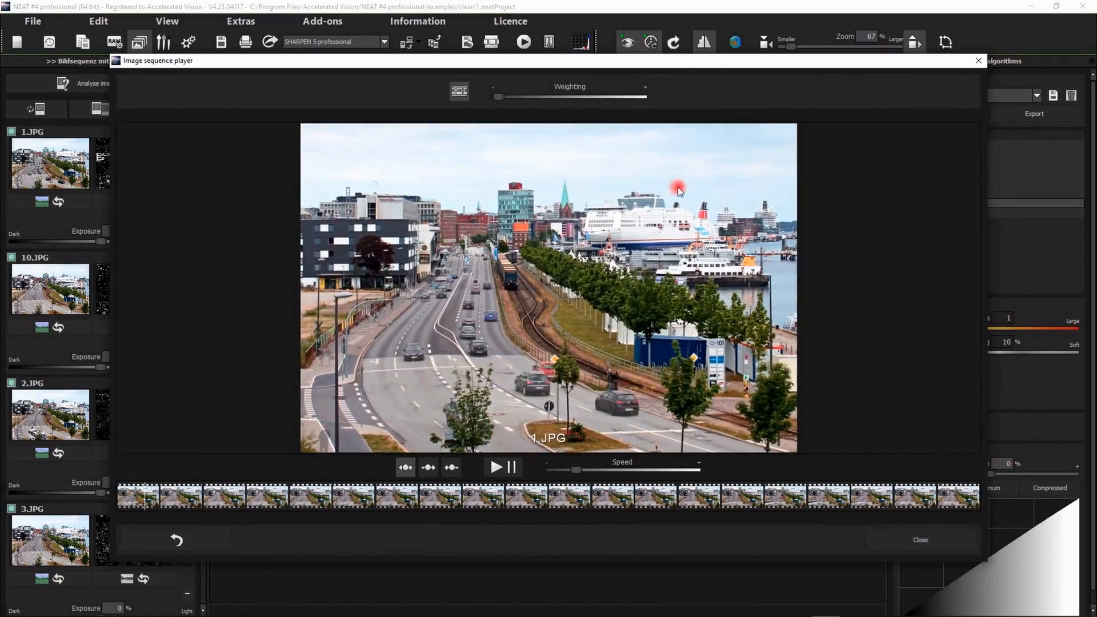
{"action": "left_click", "coordinate": [979, 61]}
Step: Examine the black-and-white weight masks of the sequence images, from 1.JPG and 10.JPG through to 9.JPG
{"action": "left_click", "coordinate": [47, 155]}
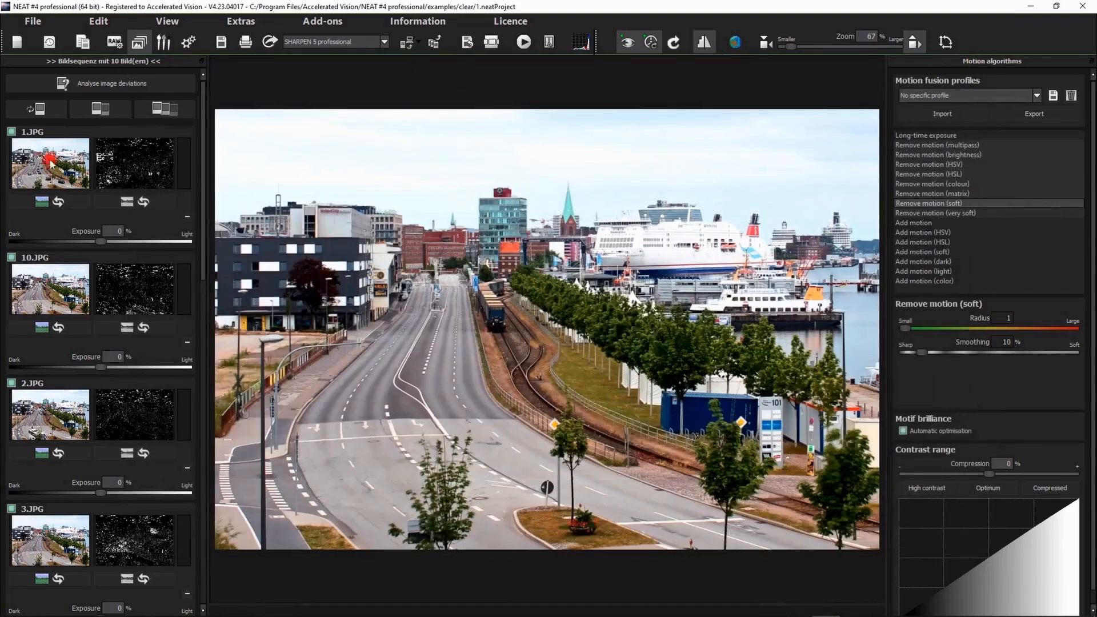
{"action": "left_click", "coordinate": [75, 170]}
{"action": "left_click", "coordinate": [139, 165]}
{"action": "left_click", "coordinate": [133, 167]}
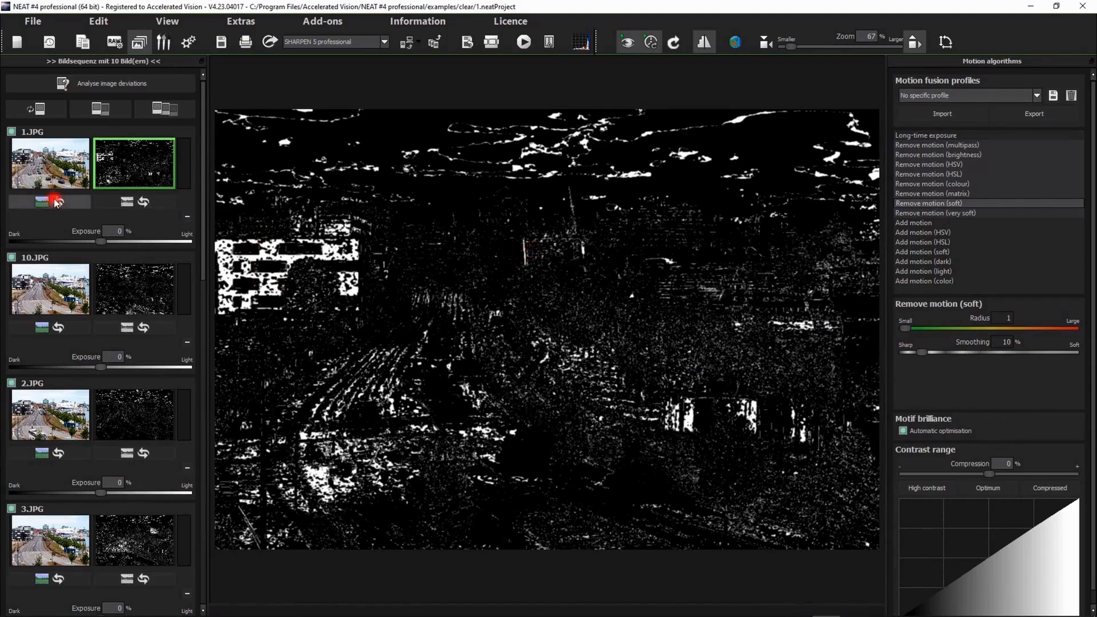
{"action": "left_click", "coordinate": [149, 291]}
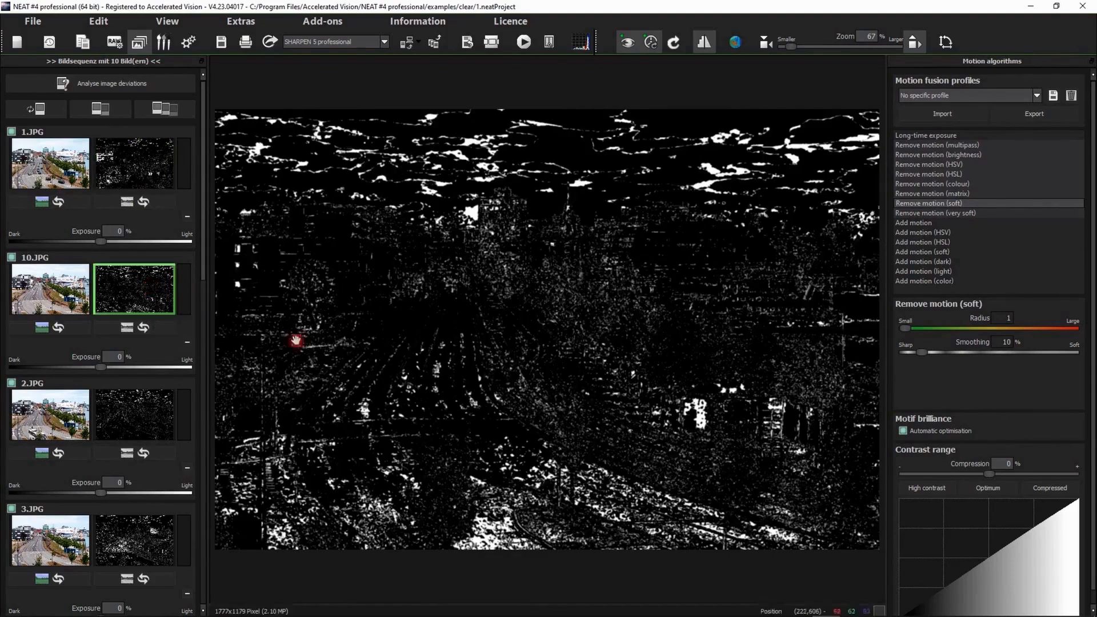
{"action": "left_click", "coordinate": [144, 411]}
{"action": "scroll", "coordinate": [119, 328], "scroll_direction": "down", "scroll_amount": 3}
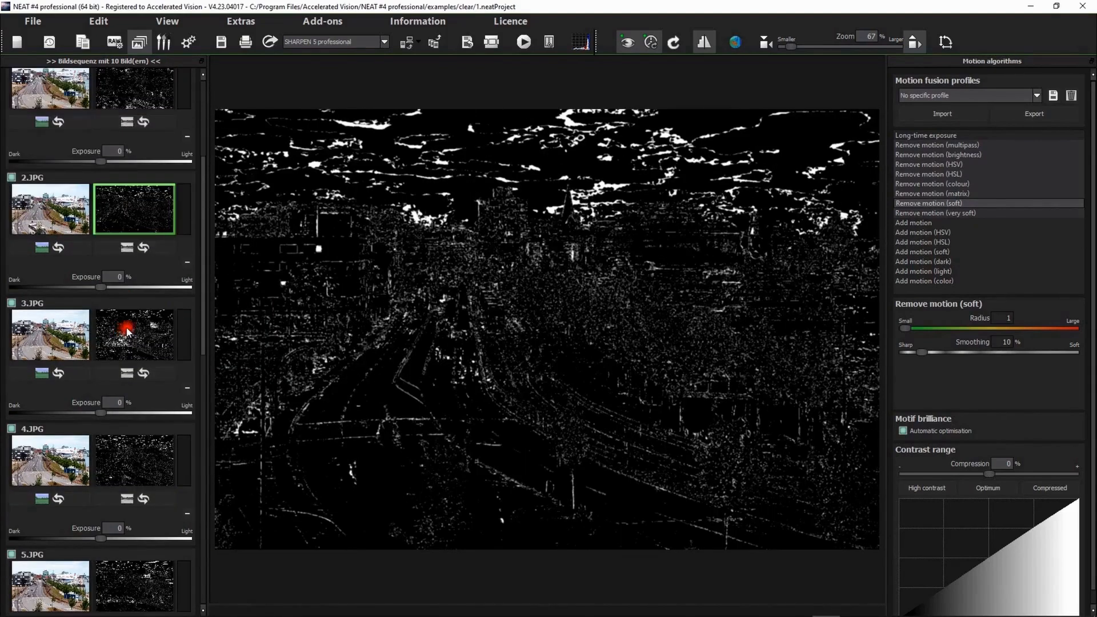
{"action": "left_click", "coordinate": [128, 332]}
{"action": "scroll", "coordinate": [122, 326], "scroll_direction": "down", "scroll_amount": 3}
{"action": "left_click", "coordinate": [147, 308]}
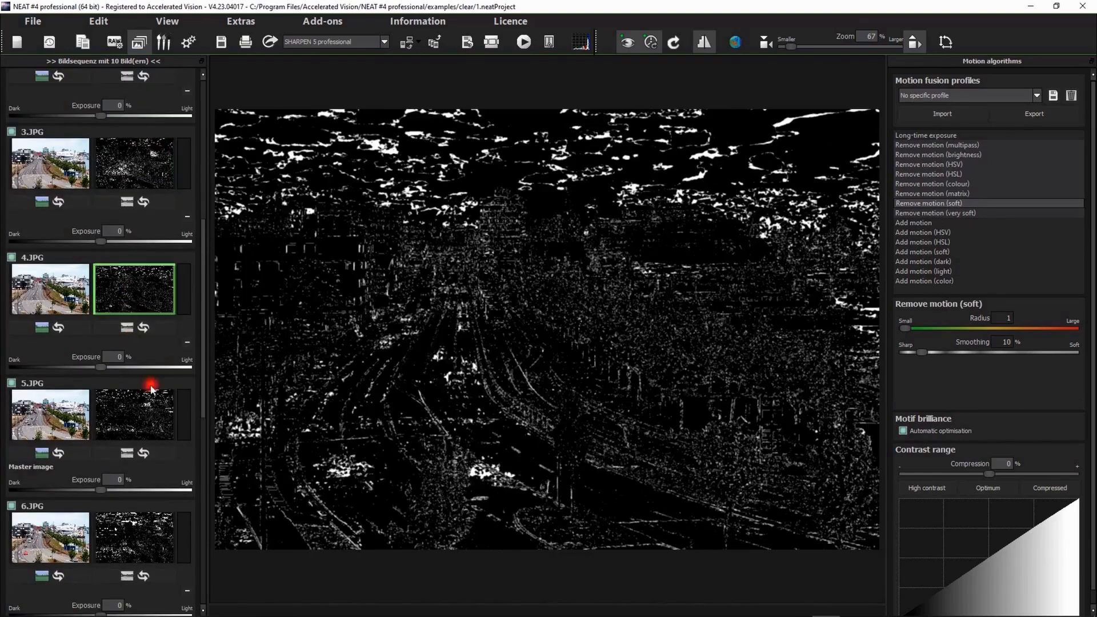
{"action": "left_click", "coordinate": [151, 393]}
{"action": "scroll", "coordinate": [152, 320], "scroll_direction": "down", "scroll_amount": 3}
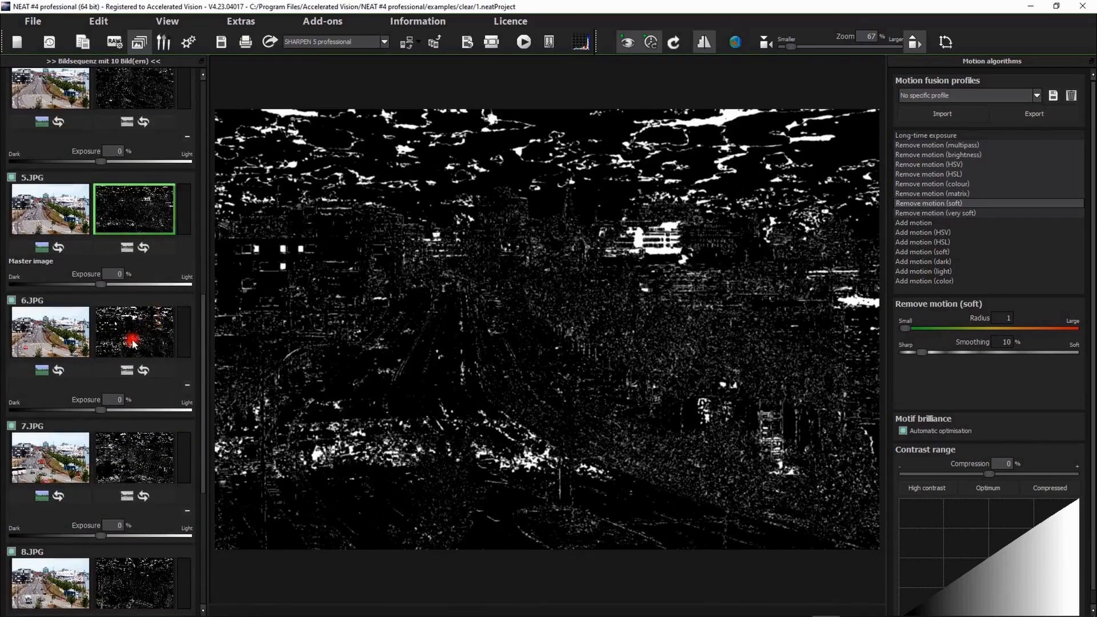
{"action": "left_click", "coordinate": [133, 342]}
{"action": "scroll", "coordinate": [144, 323], "scroll_direction": "down", "scroll_amount": 3}
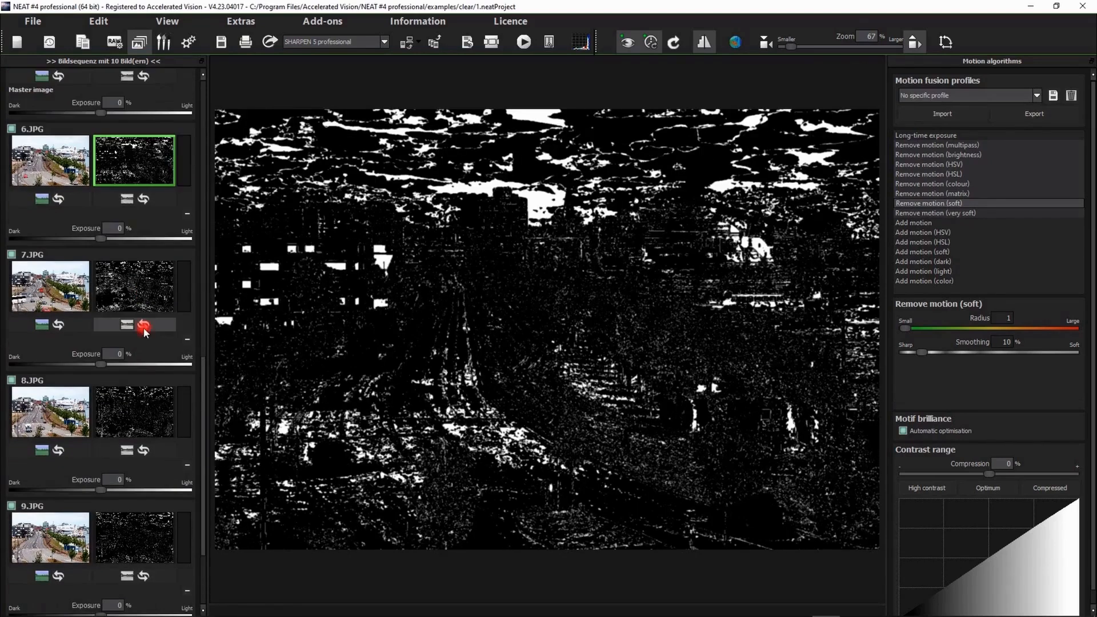
{"action": "left_click", "coordinate": [138, 410]}
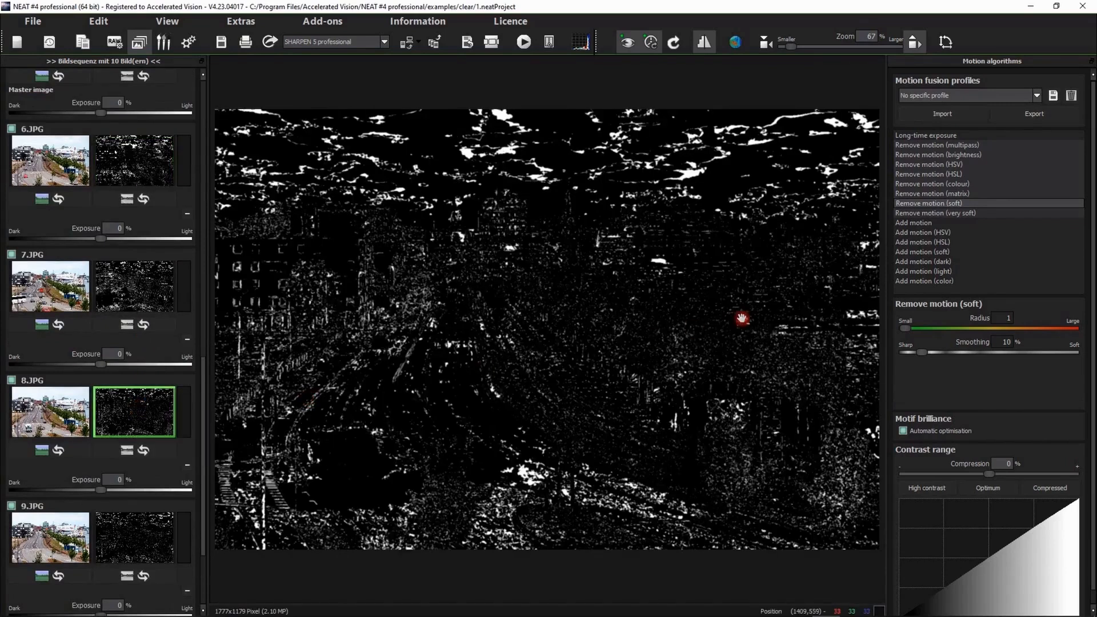
{"action": "left_click", "coordinate": [133, 529]}
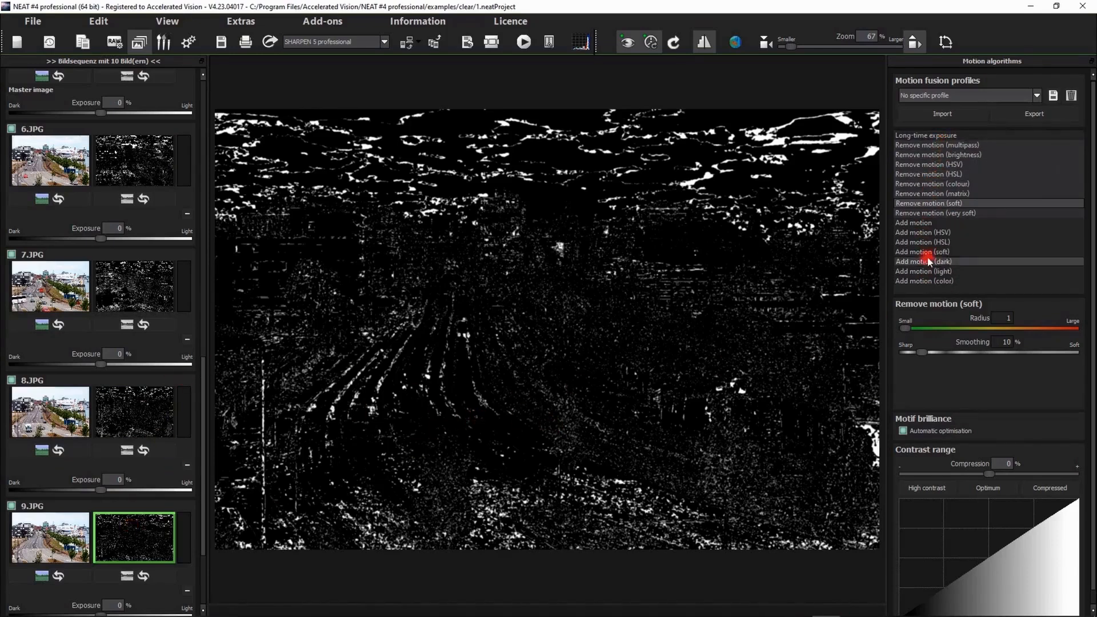
{"action": "left_click", "coordinate": [141, 540]}
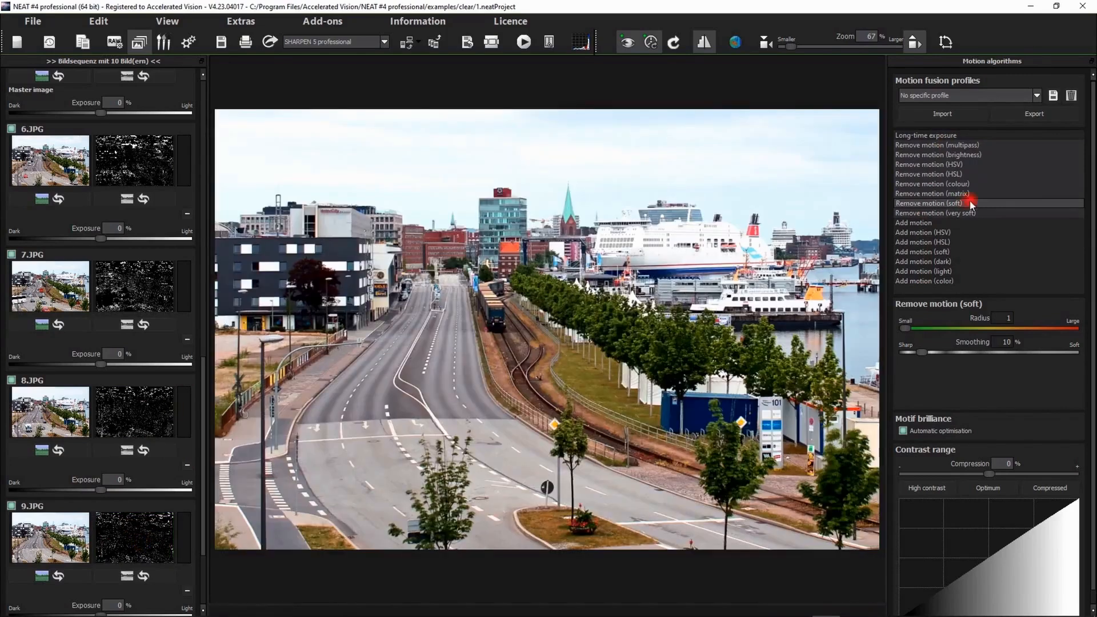
Step: Try the Long-time exposure and Remove motion (multipass) algorithms, comparing the weight mask of 6.JPG with its source image under multipass
{"action": "left_click", "coordinate": [910, 138]}
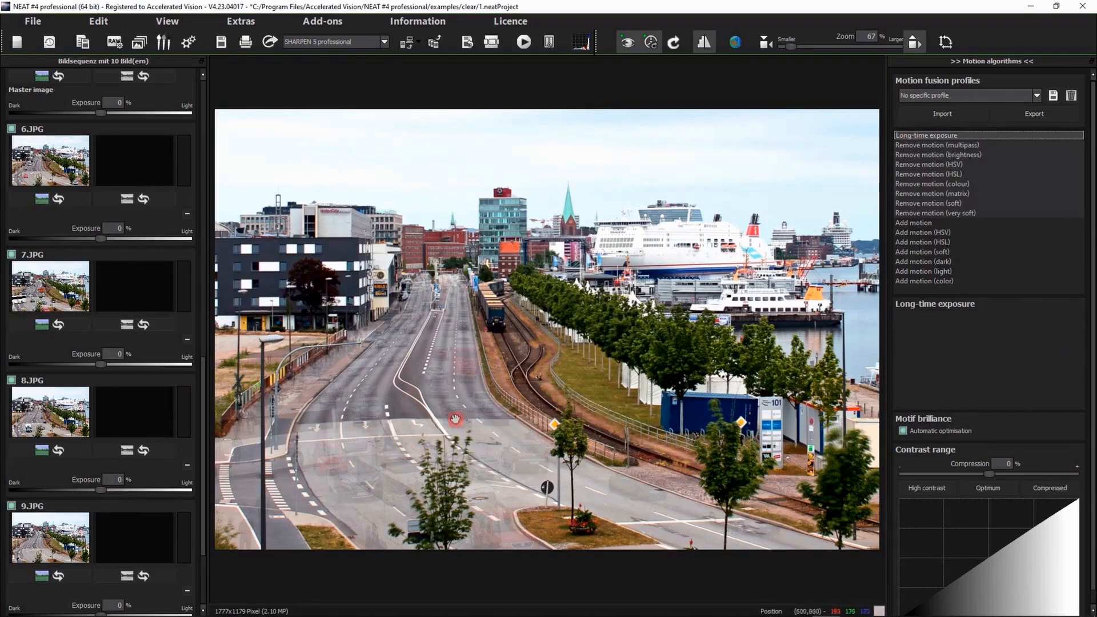
{"action": "left_click", "coordinate": [934, 145]}
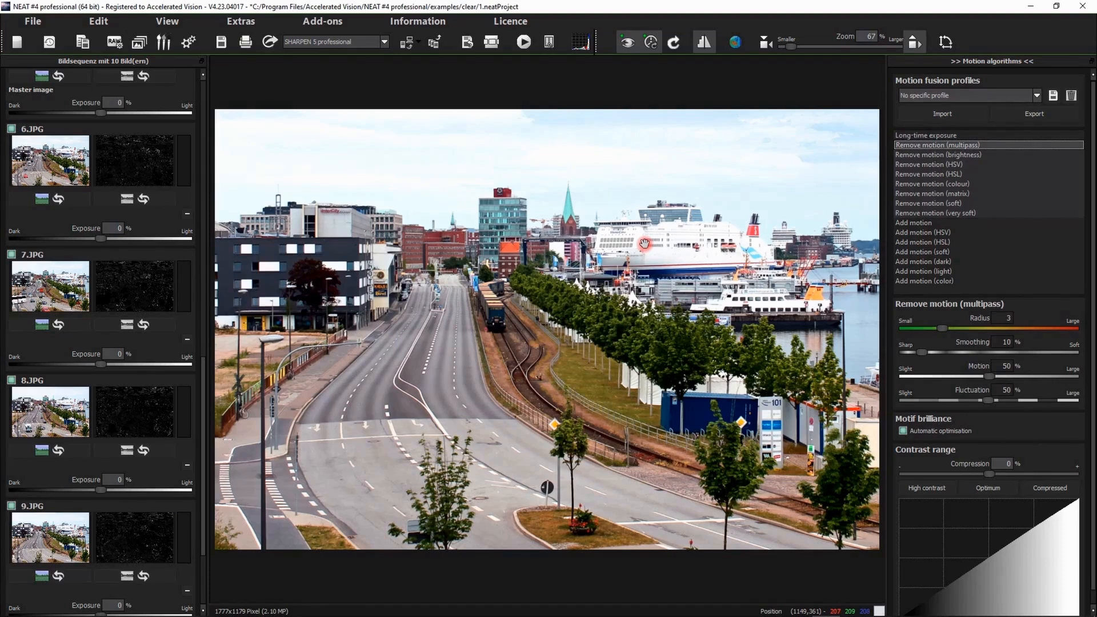
{"action": "left_click", "coordinate": [131, 167]}
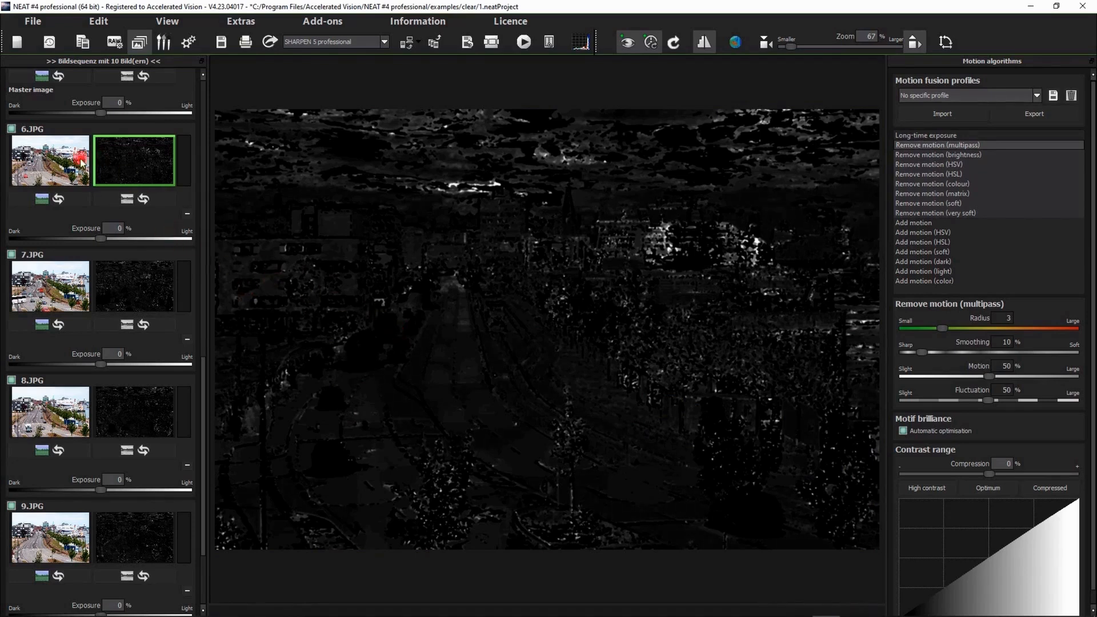
{"action": "left_click", "coordinate": [48, 164]}
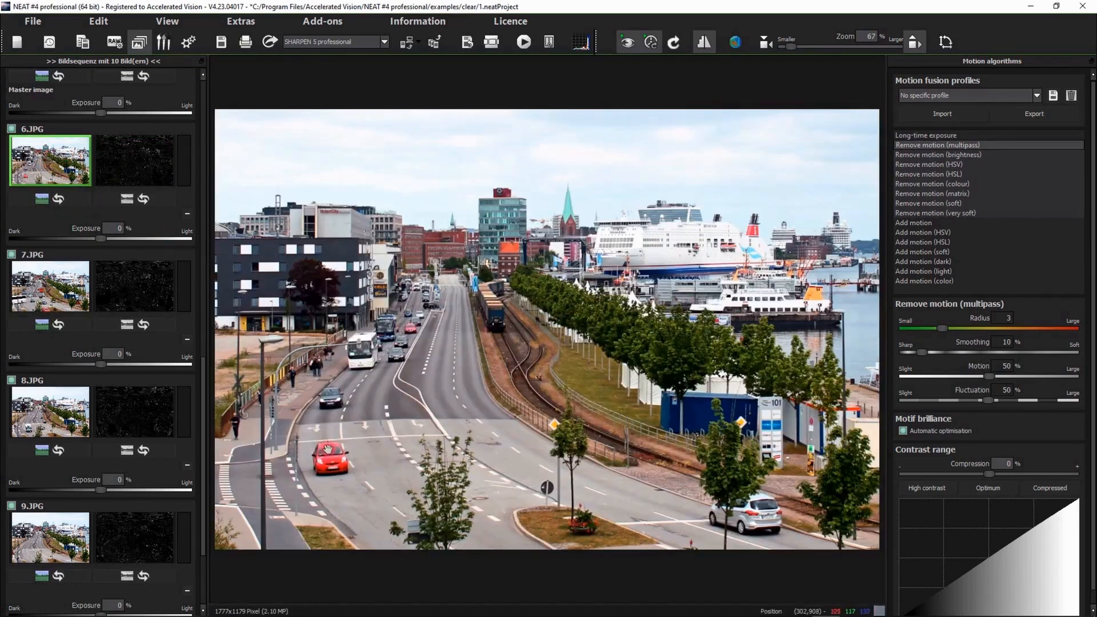
{"action": "left_click", "coordinate": [125, 164]}
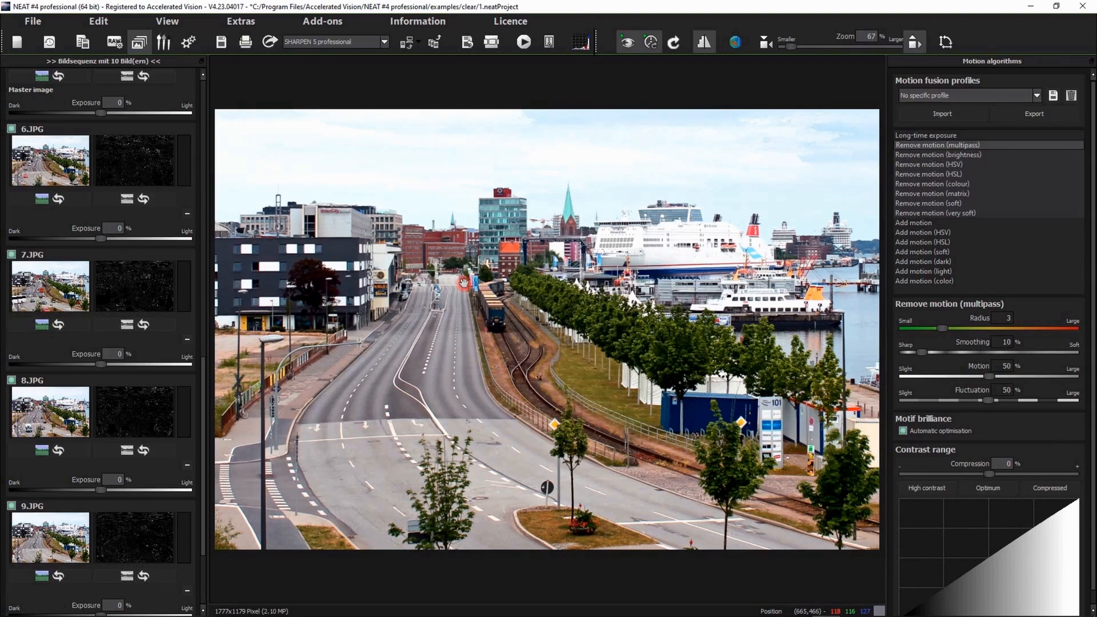
{"action": "left_click_drag", "start_coordinate": [203, 375], "coordinate": [208, 85]}
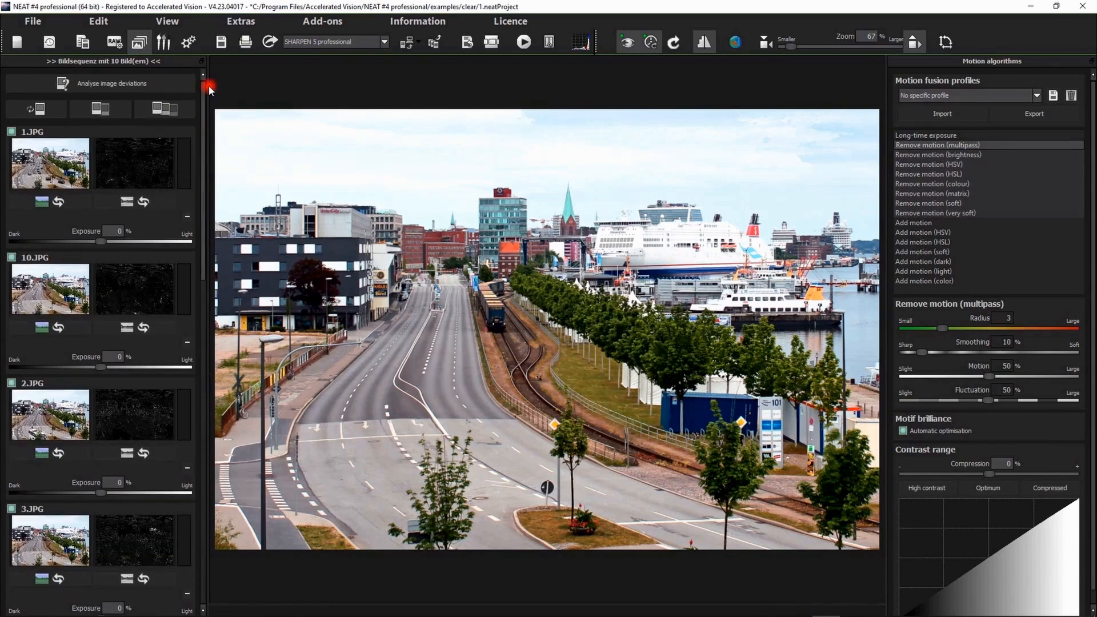
Step: Try the brightness, HSV and HSL variants of Remove motion, and set the motion algorithm to Remove motion (colour)
{"action": "left_click", "coordinate": [933, 155]}
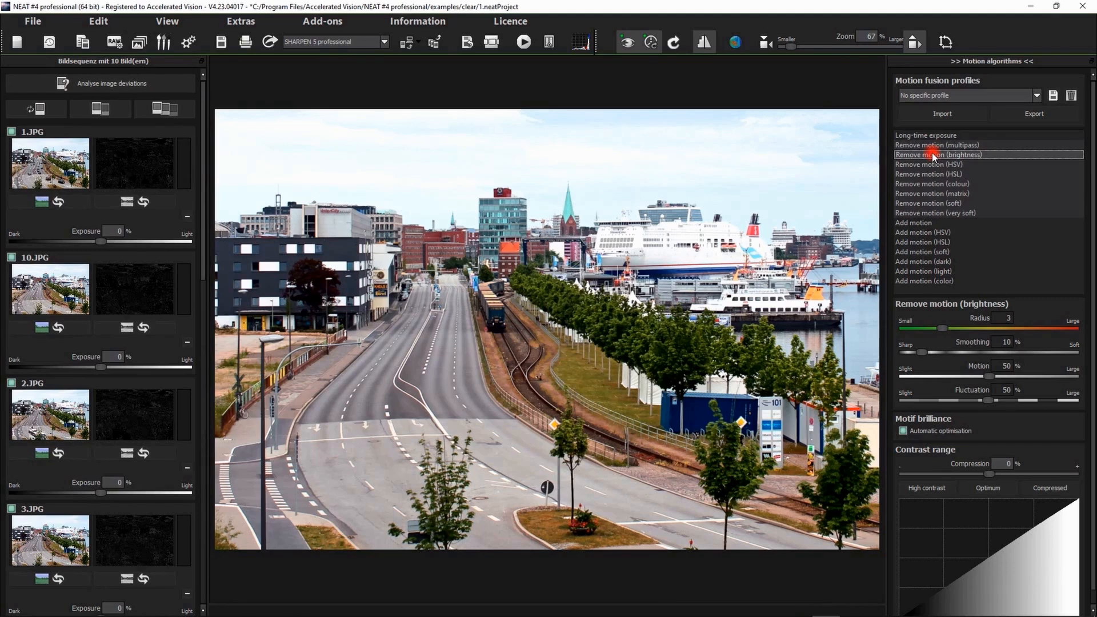
{"action": "left_click", "coordinate": [934, 165]}
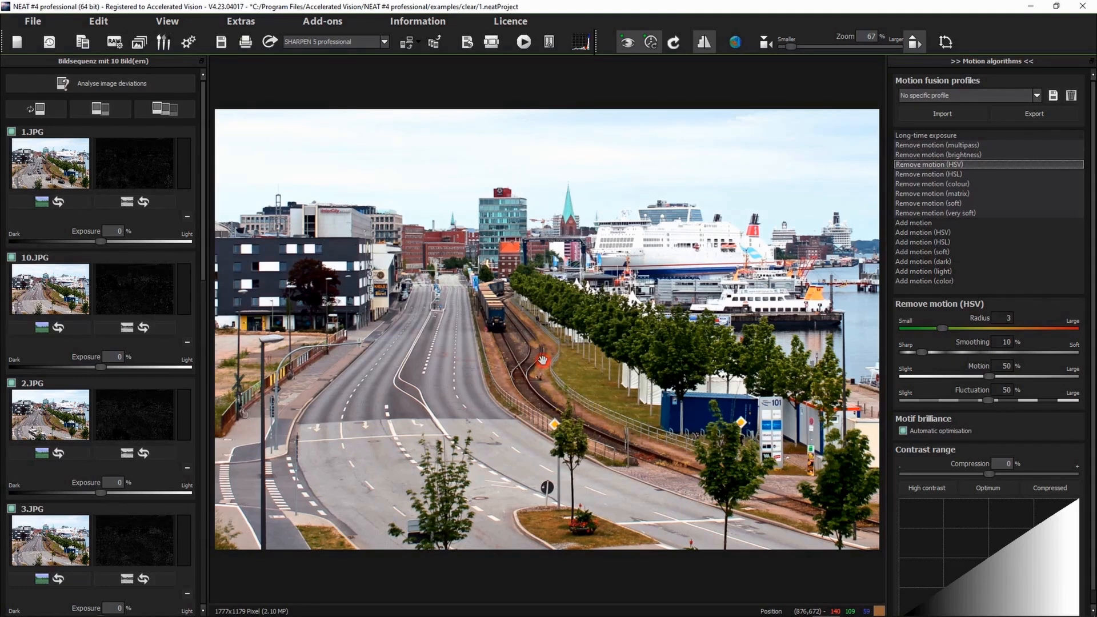
{"action": "left_click", "coordinate": [935, 174]}
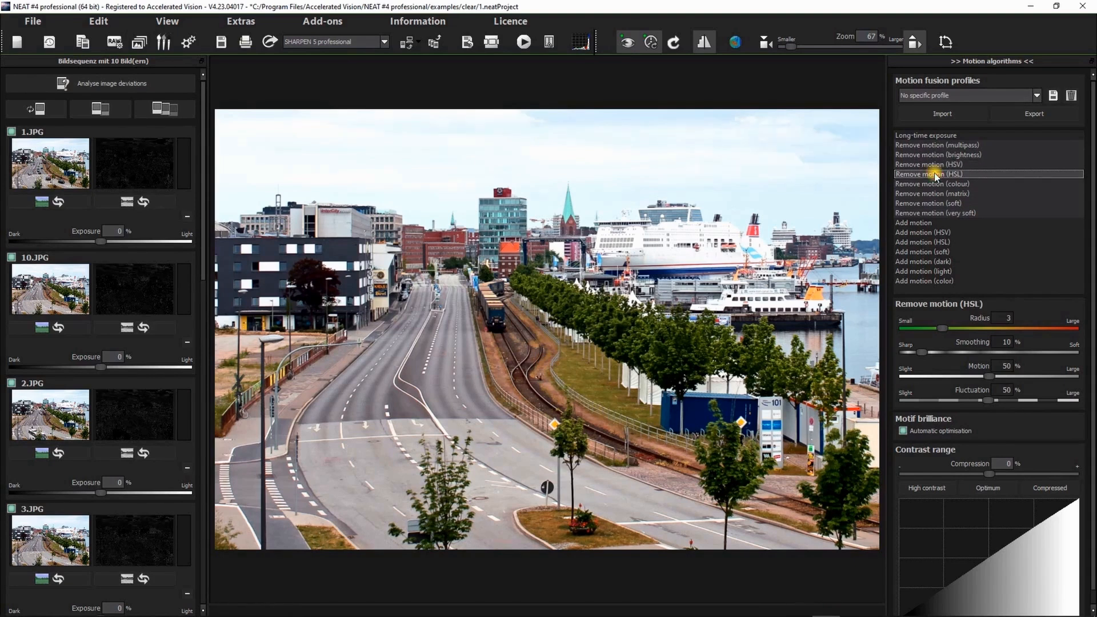
{"action": "left_click", "coordinate": [931, 185]}
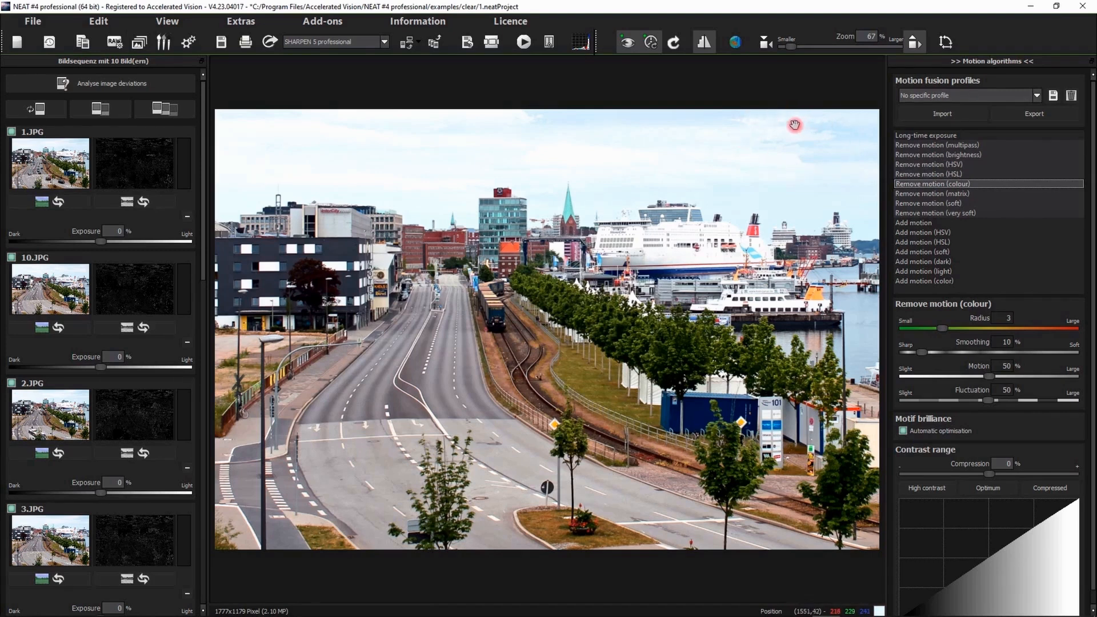
Step: Try the Remove motion (soft) and Add motion algorithms, comparing the weight mask of 1.JPG with the merged result under Add motion
{"action": "left_click", "coordinate": [925, 204]}
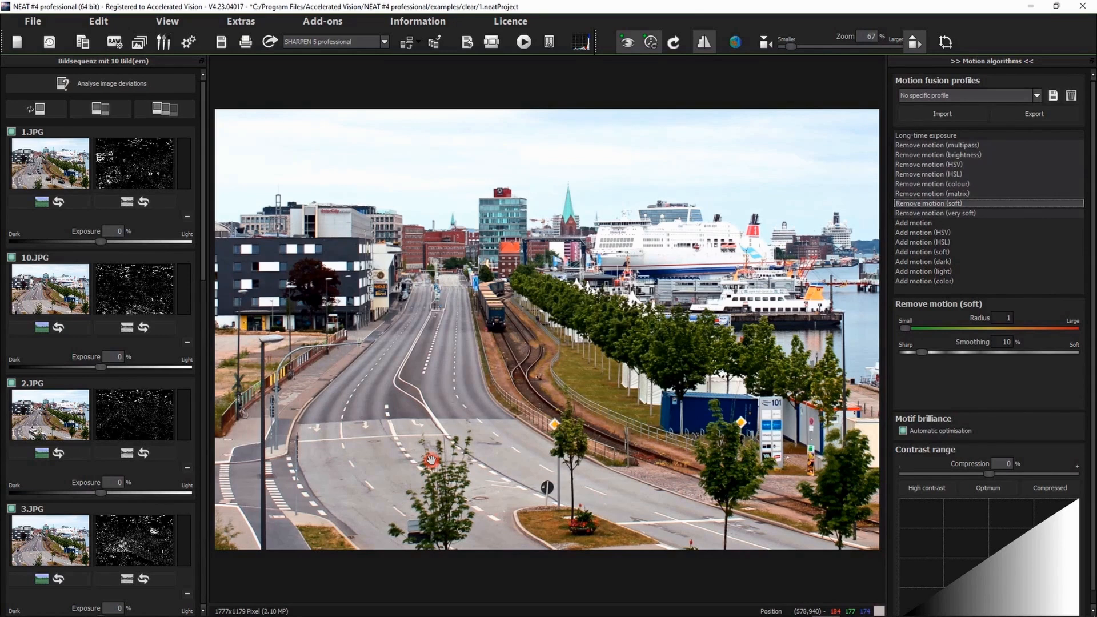
{"action": "left_click", "coordinate": [913, 223]}
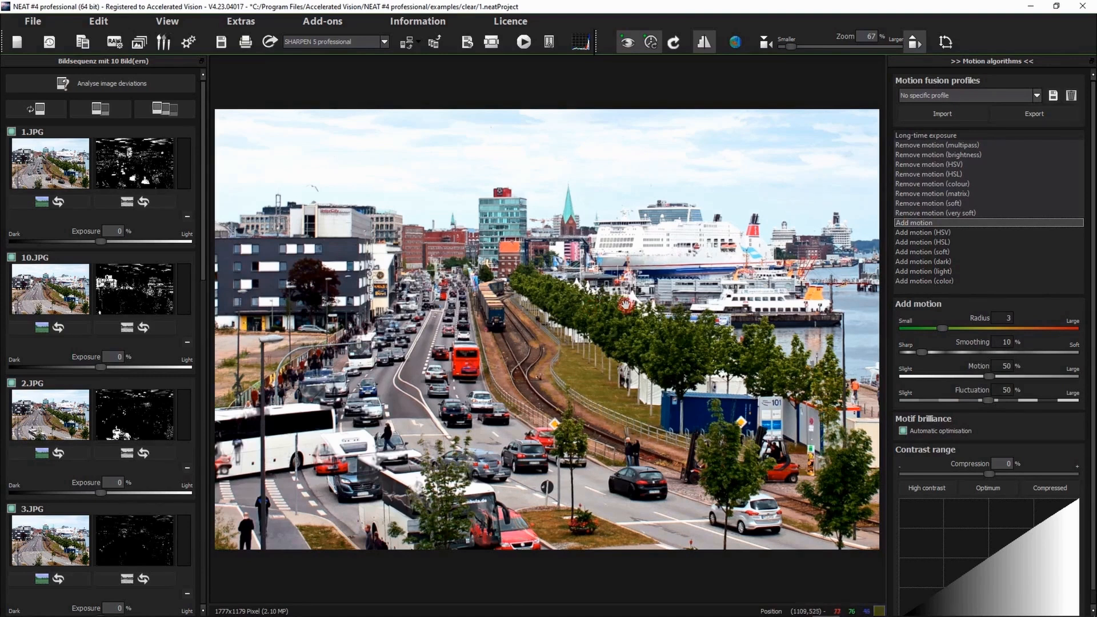
{"action": "left_click", "coordinate": [119, 159]}
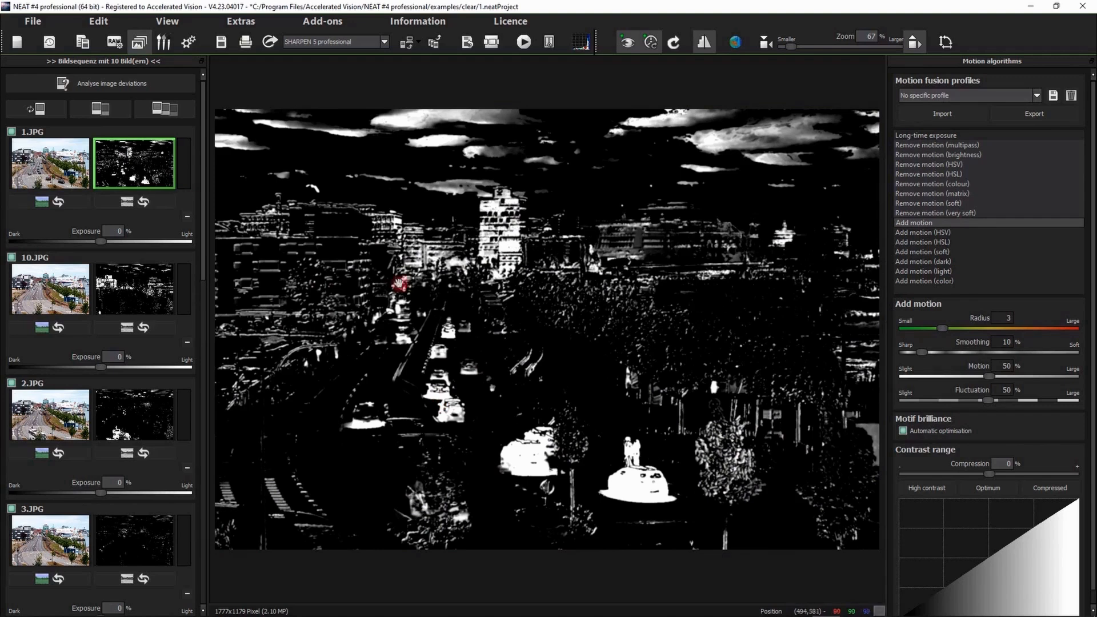
{"action": "left_click", "coordinate": [159, 162]}
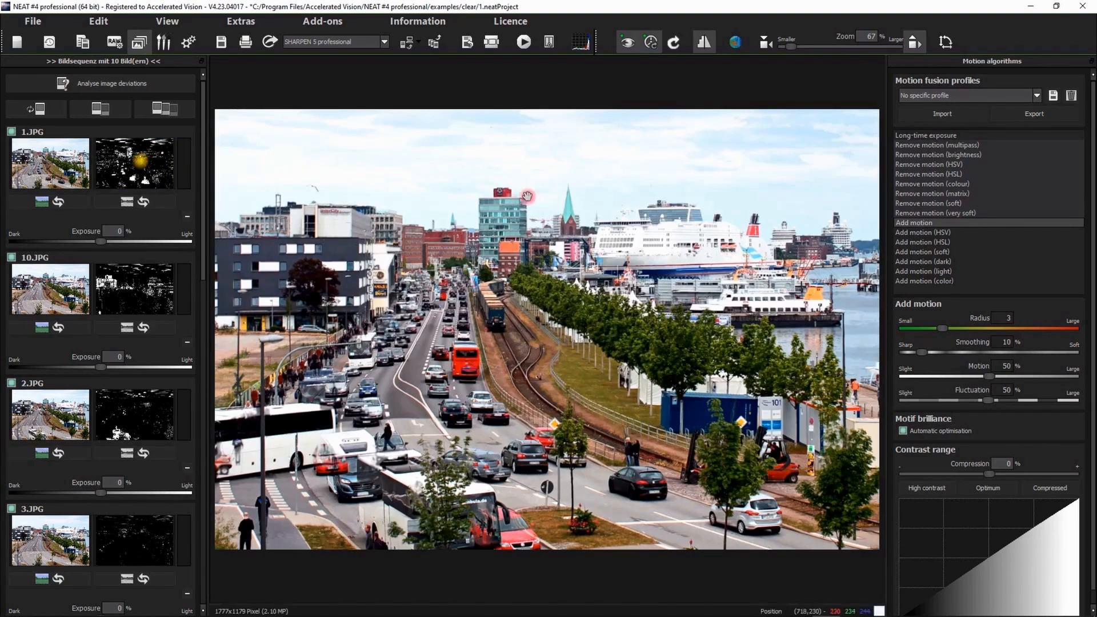
Step: Try Add motion (HSV) and (HSL), compare Add motion (soft) with Long-time exposure, and set the algorithm to Add motion (soft)
{"action": "left_click", "coordinate": [920, 232]}
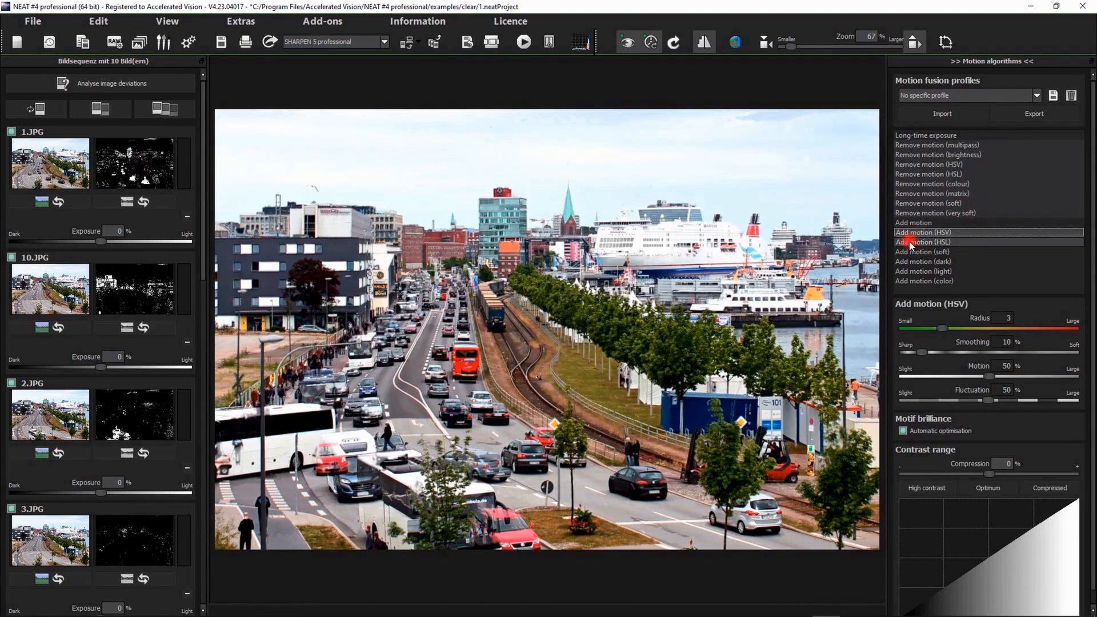
{"action": "left_click", "coordinate": [921, 242]}
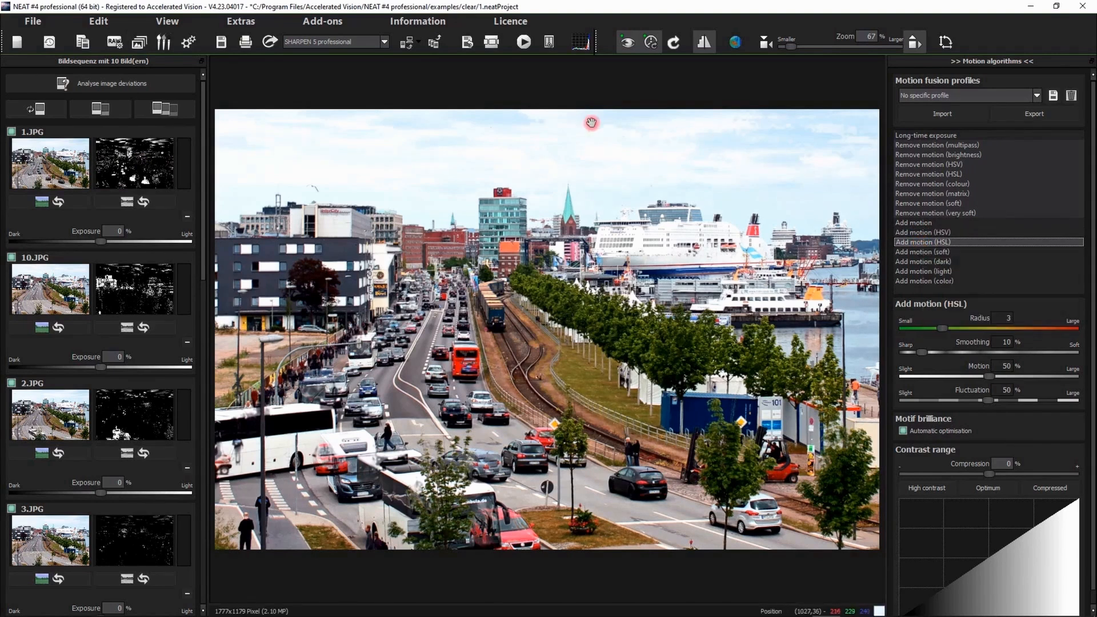
{"action": "left_click", "coordinate": [928, 252]}
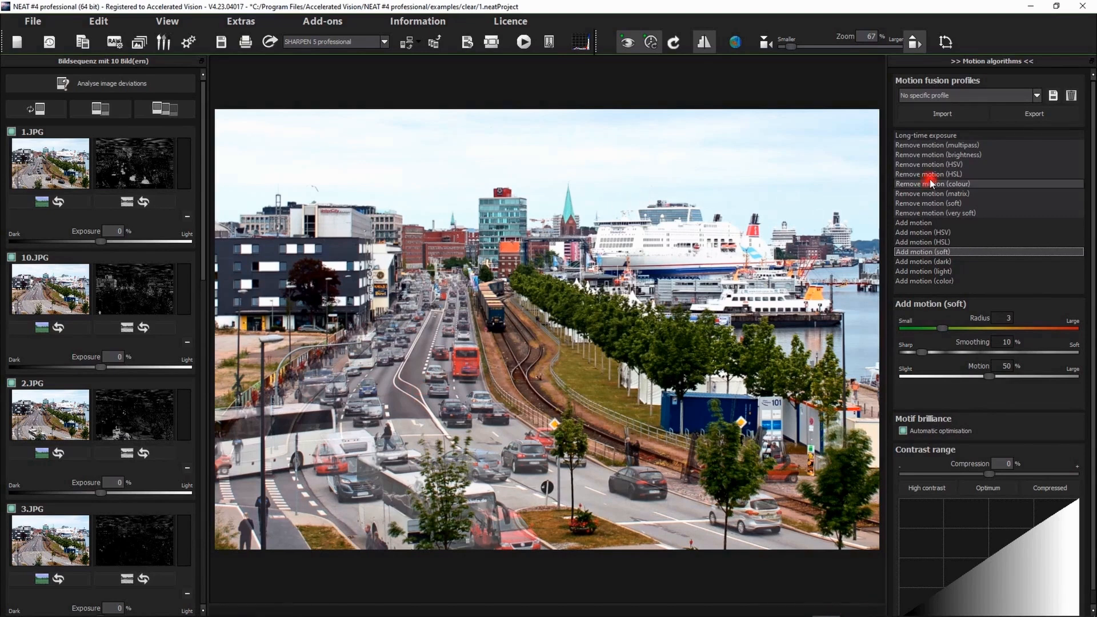
{"action": "left_click", "coordinate": [934, 137]}
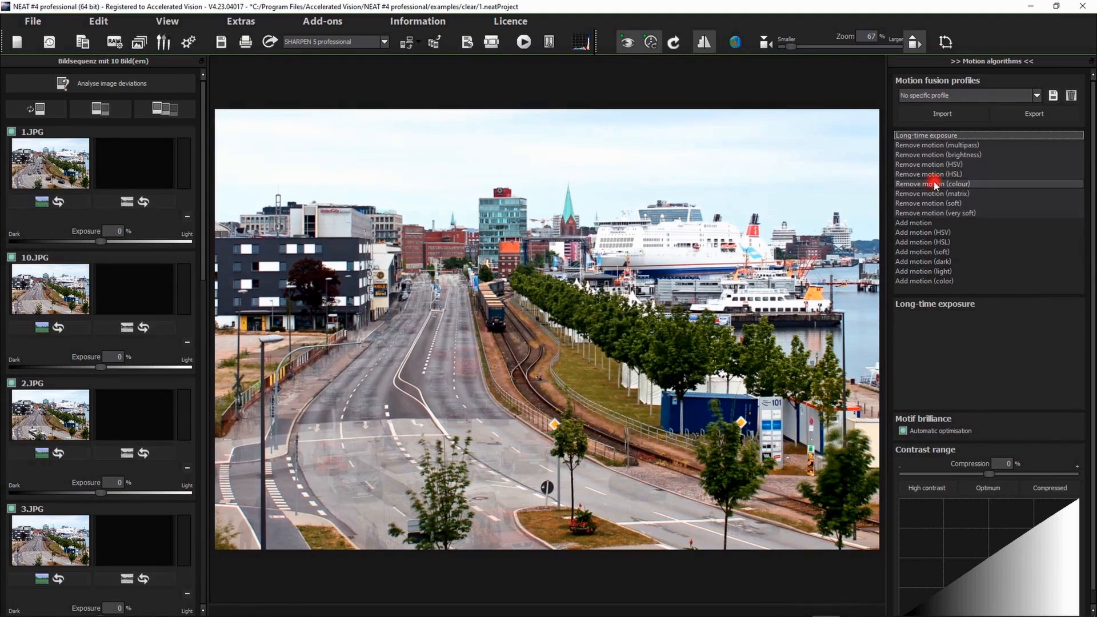
{"action": "left_click", "coordinate": [919, 252]}
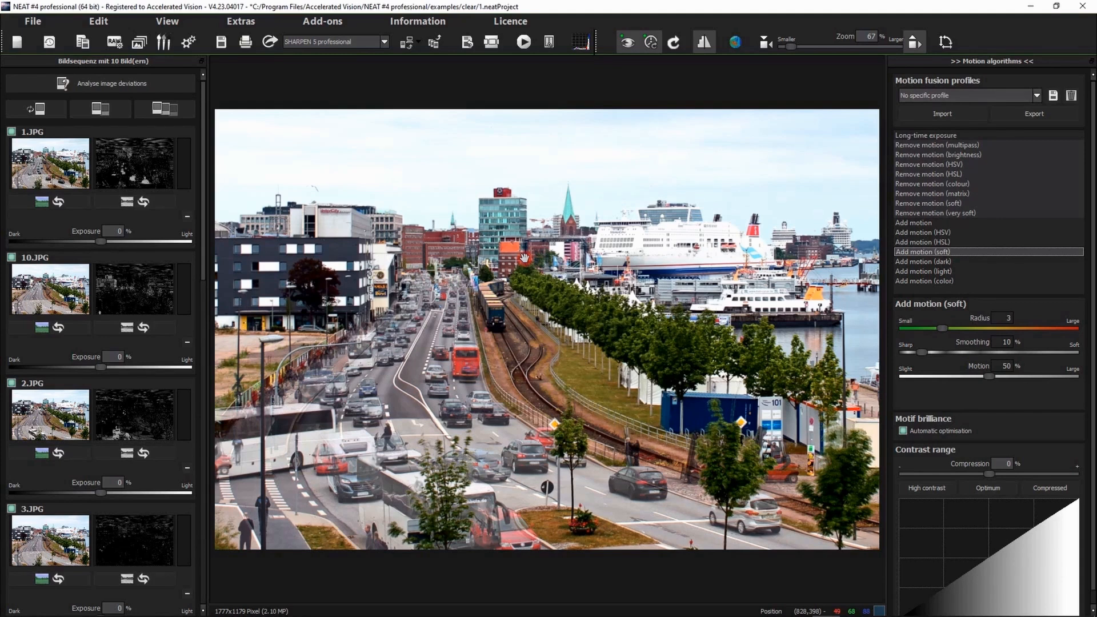
Step: Open the post-processing stage for the merged image and browse its Natural presets around Natural ND gradient filter
{"action": "left_click", "coordinate": [187, 43]}
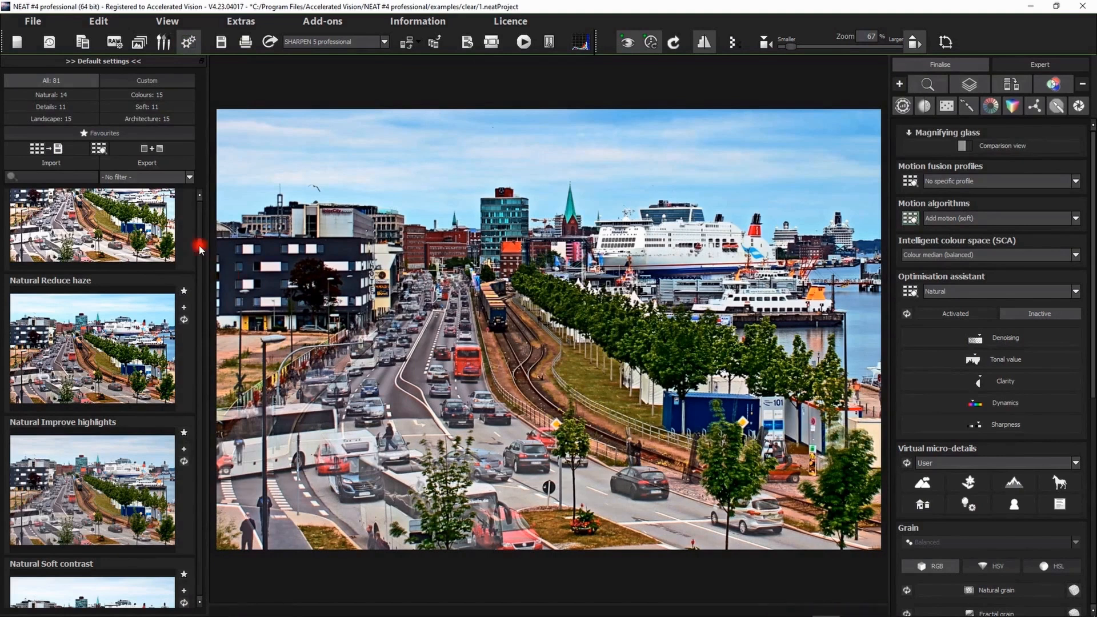
{"action": "mouse_move", "coordinate": [200, 246]}
{"action": "left_mouse_down"}
{"action": "mouse_move", "coordinate": [202, 220]}
{"action": "mouse_move", "coordinate": [196, 250]}
{"action": "left_mouse_up"}
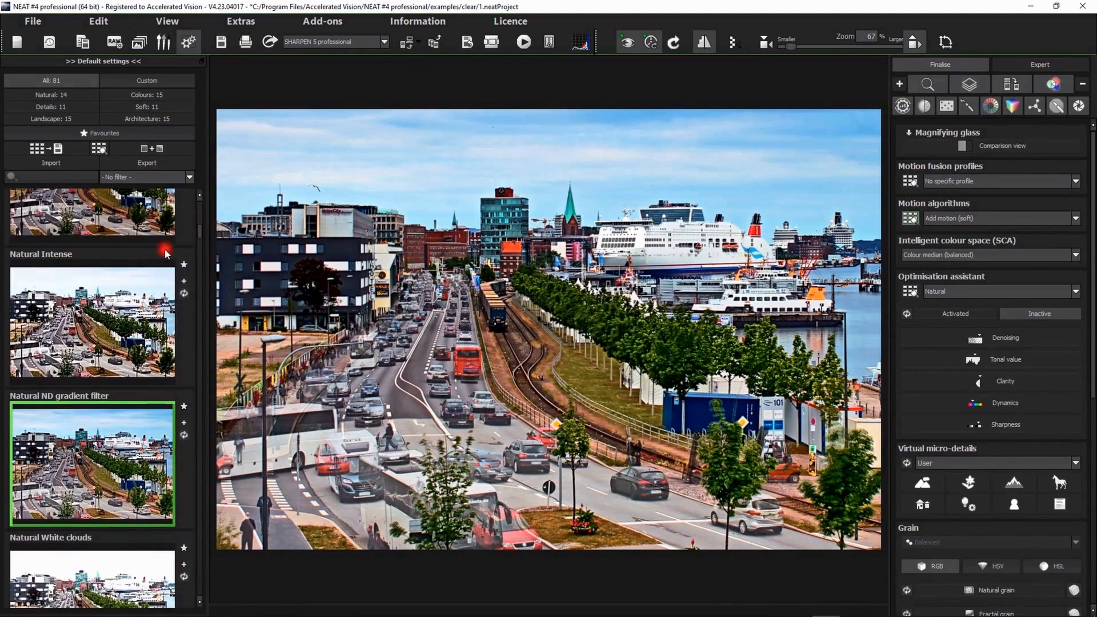